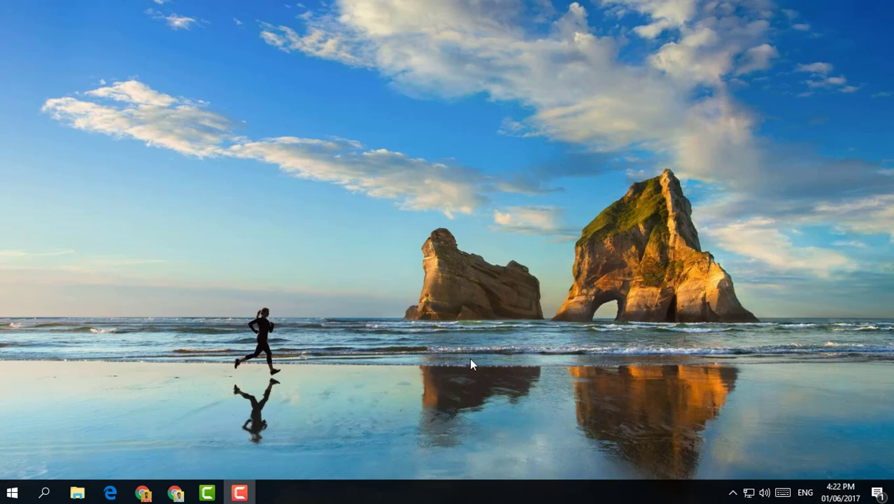
# - Switch to Google AdSense in Chrome and view the account's personal settings and account information
pyautogui.click(175, 492)
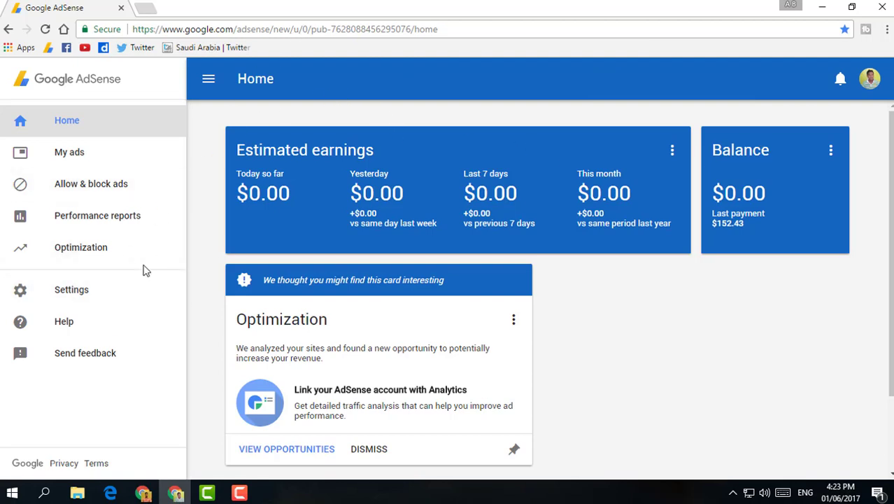
pyautogui.click(83, 299)
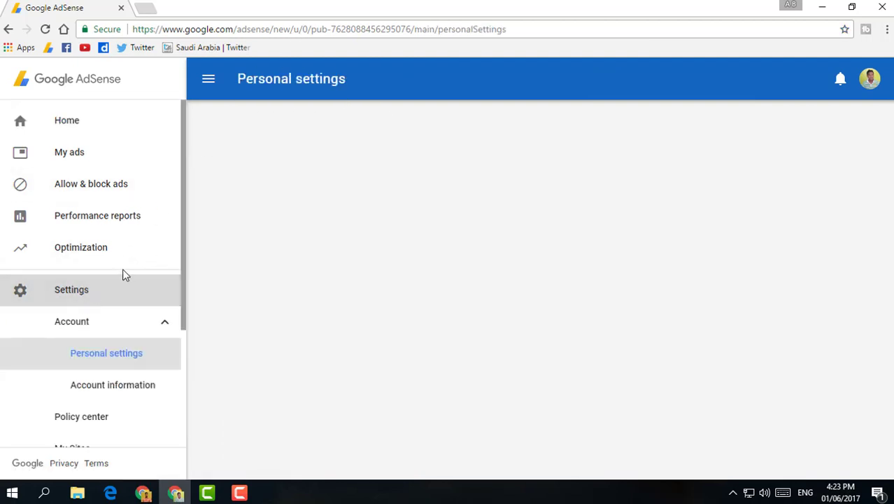
pyautogui.click(160, 349)
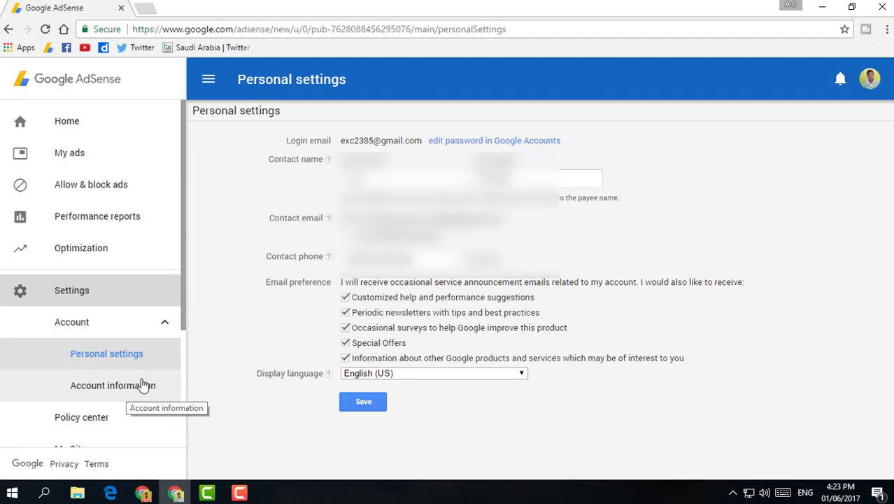
pyautogui.click(133, 387)
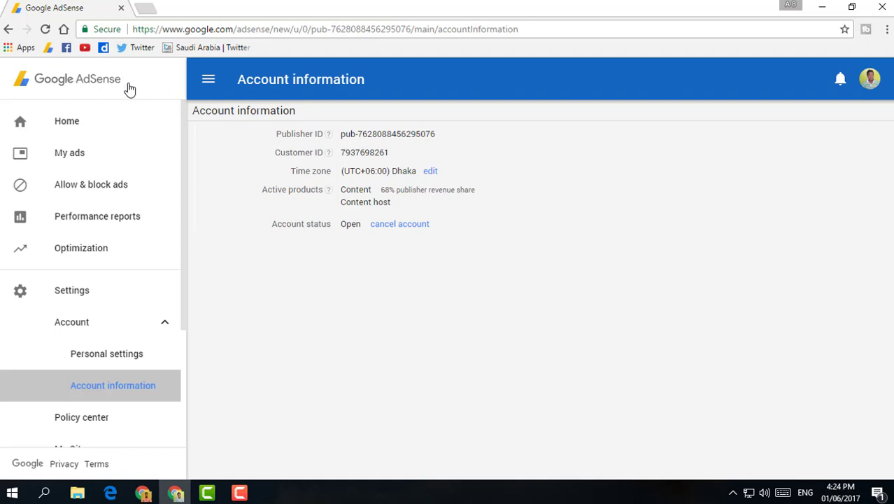
# - Return to the AdSense home page, view the payments for the balance, and review the payments overview
pyautogui.click(86, 79)
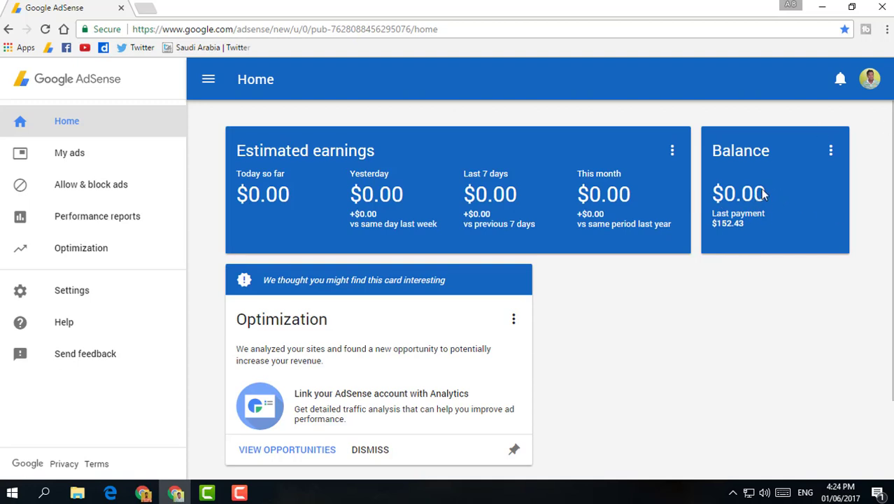
pyautogui.click(831, 153)
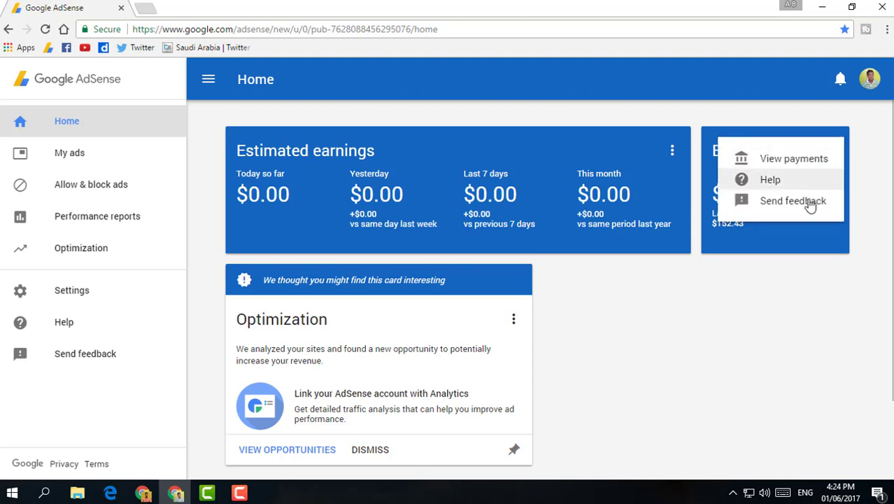
pyautogui.click(818, 158)
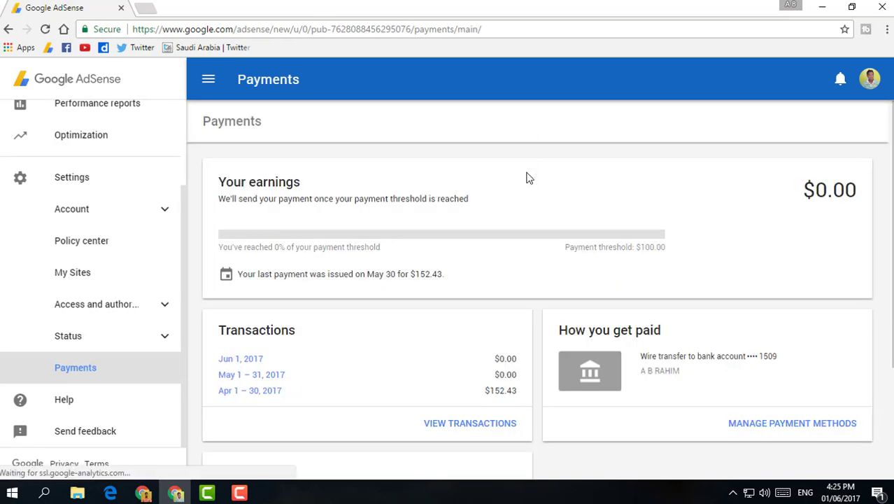
pyautogui.scroll(-2, 531, 233)
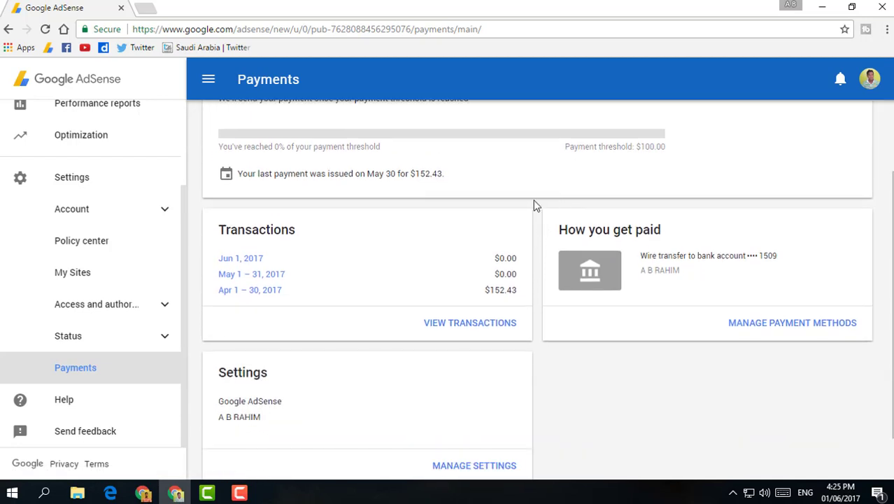
pyautogui.scroll(2, 544, 202)
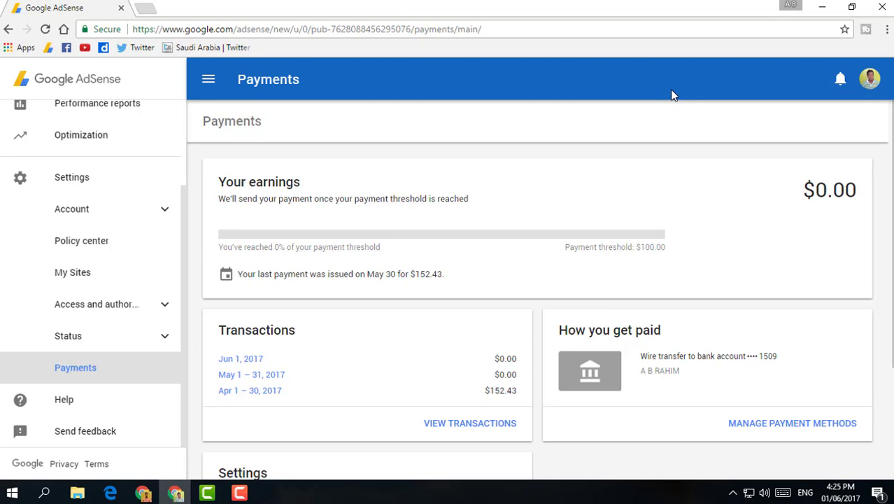
# - Open the payment methods and start adding a new one with new wire transfer details
pyautogui.click(798, 433)
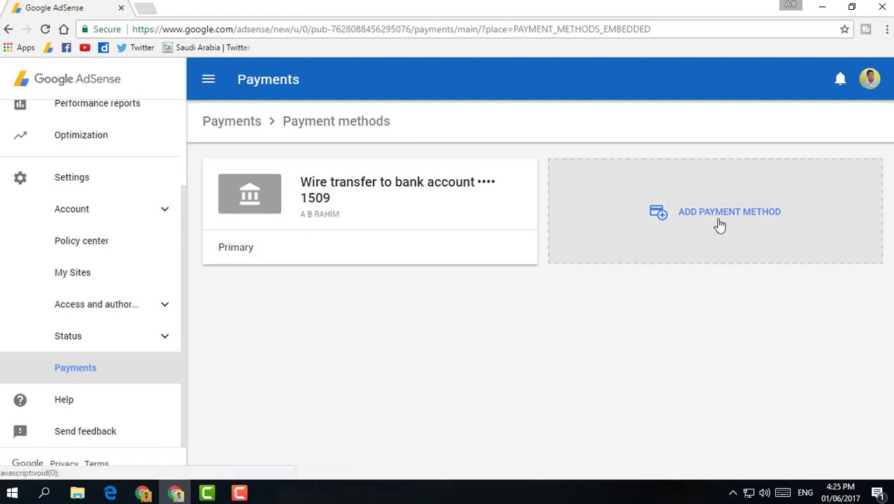
pyautogui.click(731, 218)
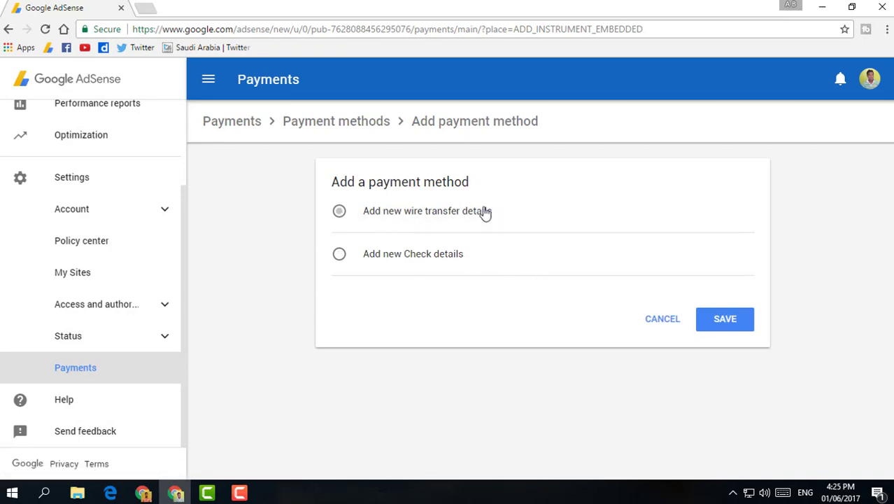
pyautogui.click(397, 213)
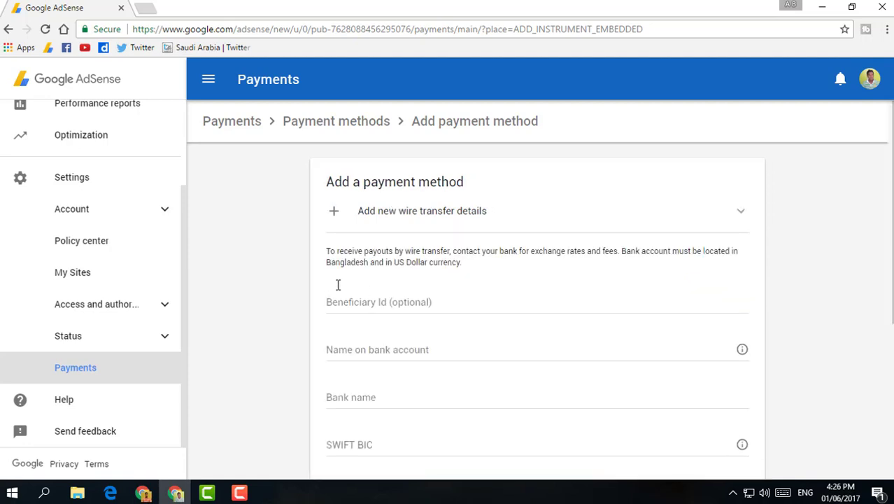
# - Examine the wire transfer form's beneficiary ID, name on bank account, bank name and SWIFT BIC fields without filling them in
pyautogui.scroll(-1, 555, 271)
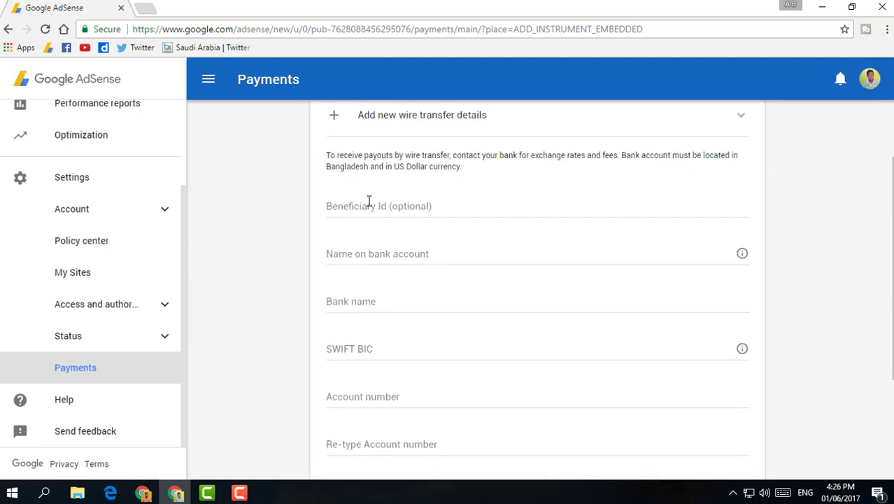
pyautogui.click(429, 212)
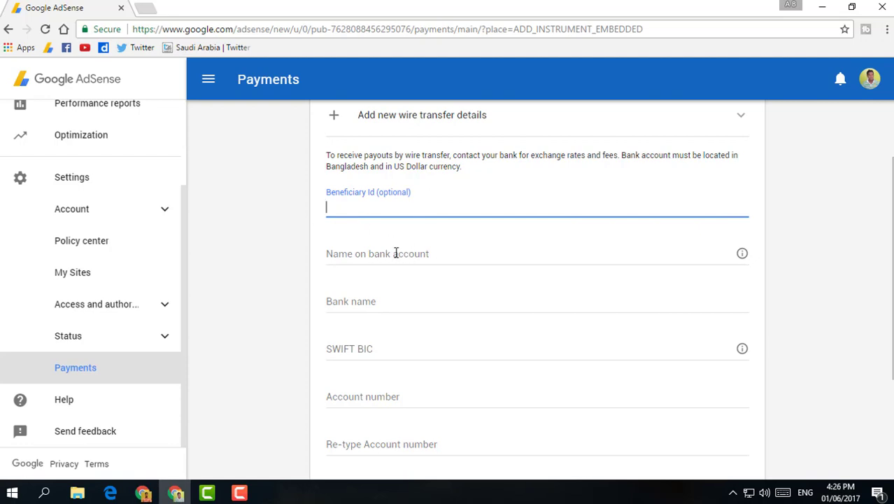
pyautogui.click(287, 232)
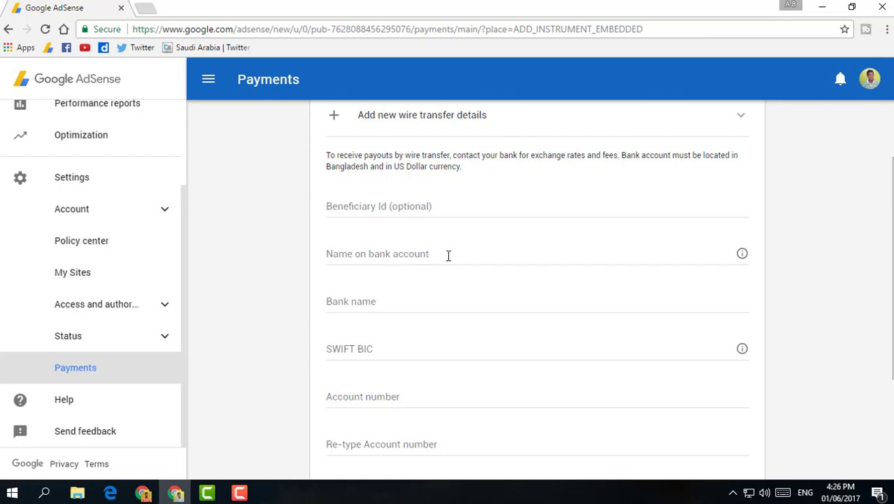
pyautogui.click(392, 253)
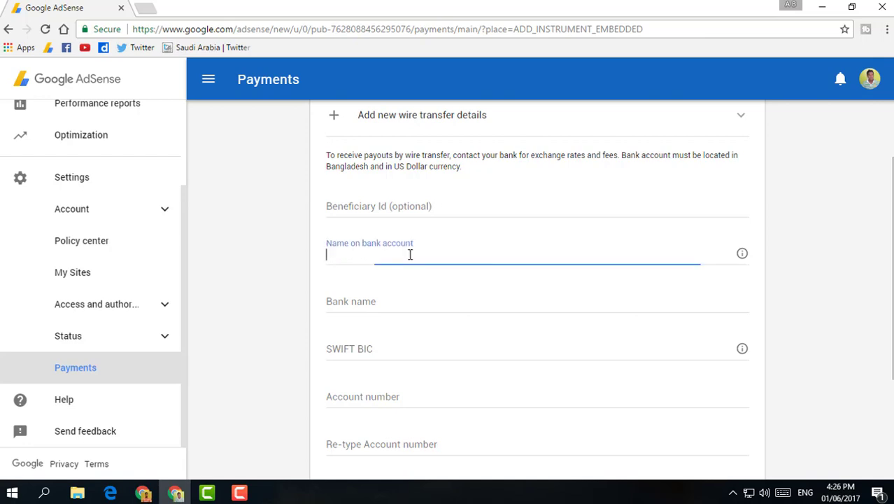
pyautogui.scroll(-2, 342, 279)
pyautogui.click(382, 204)
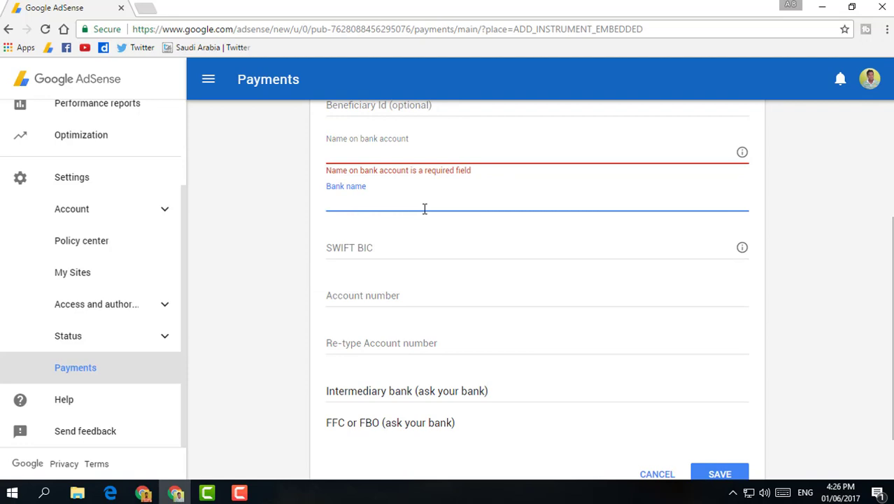
pyautogui.click(364, 245)
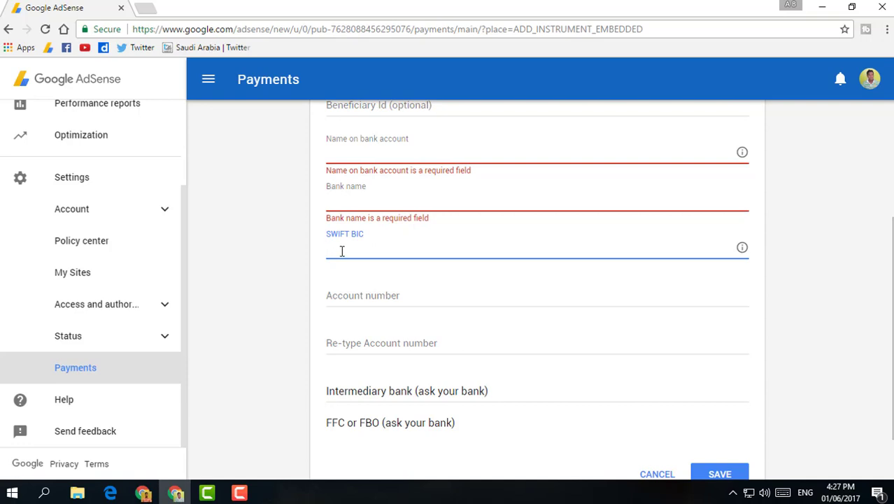
# - Search Google in a new tab for "islami bank swift code" and look through the results
pyautogui.click(145, 7)
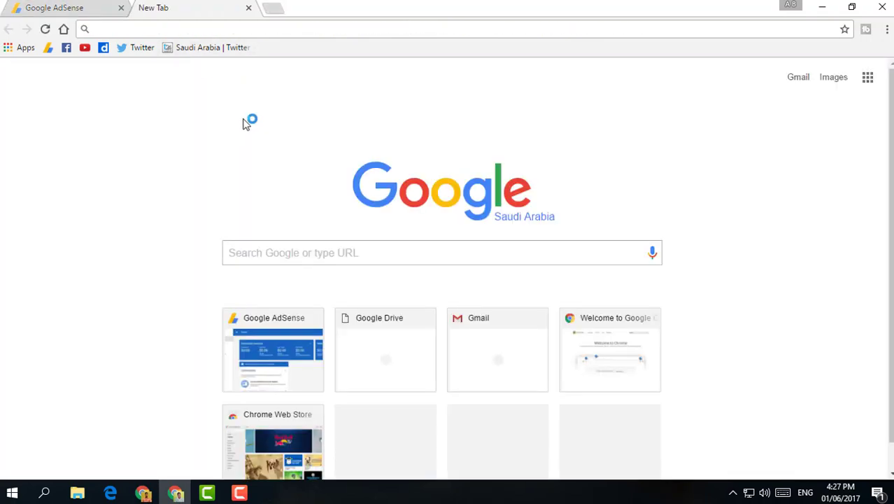
pyautogui.write('islami b')
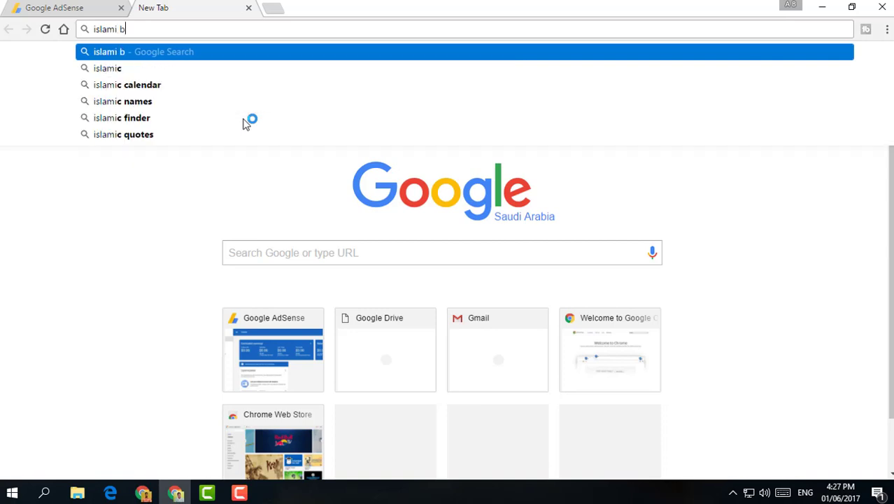
pyautogui.write('angk swift')
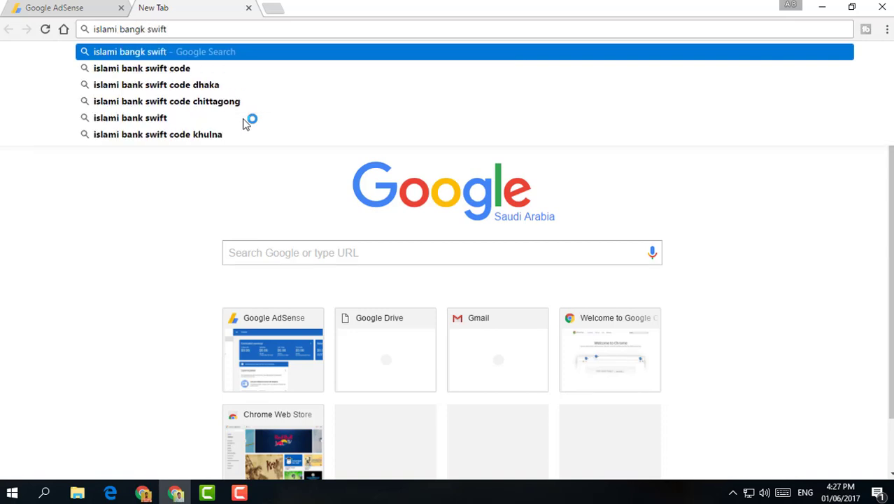
pyautogui.press('Down')
pyautogui.press('Return')
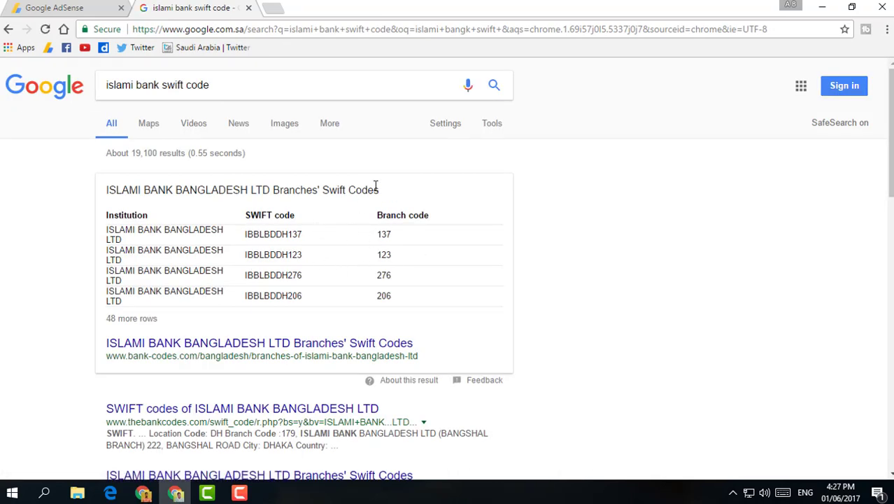
pyautogui.scroll(-2, 335, 381)
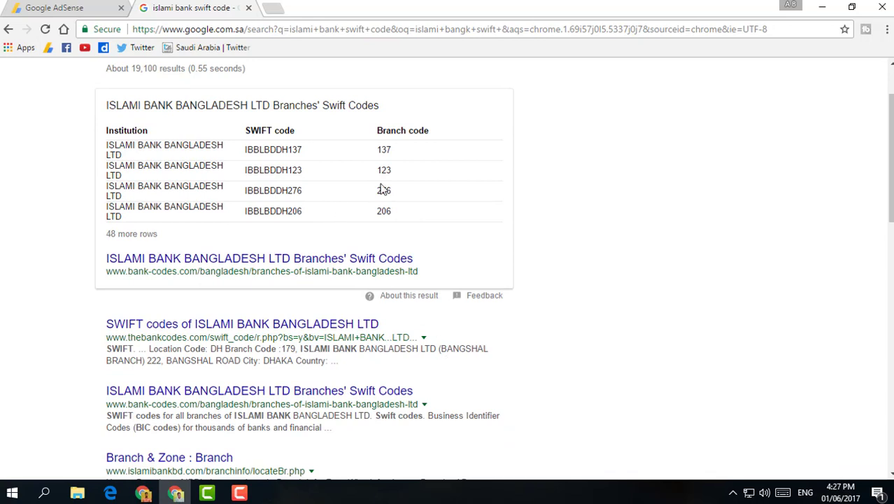
pyautogui.scroll(1, 323, 195)
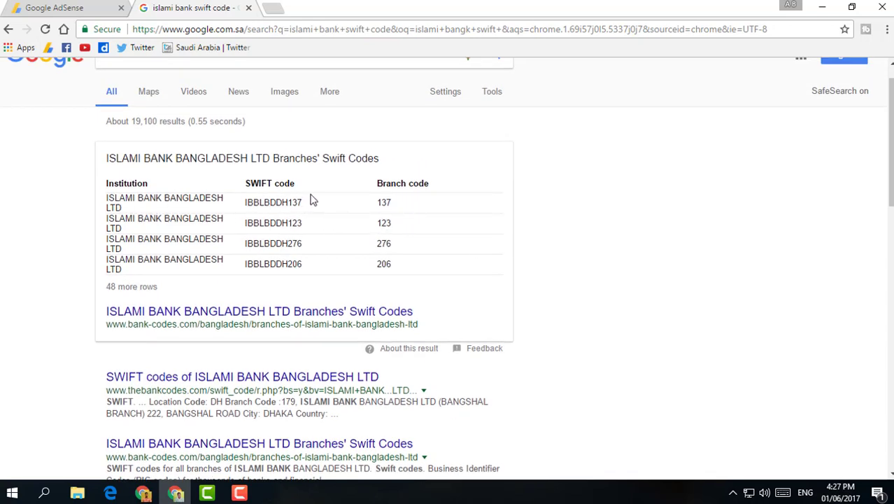
pyautogui.scroll(-3, 377, 285)
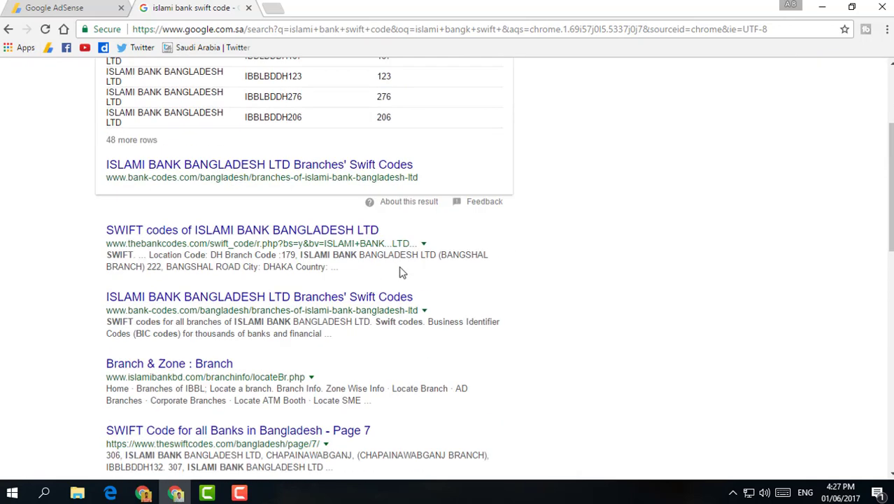
pyautogui.scroll(4, 396, 265)
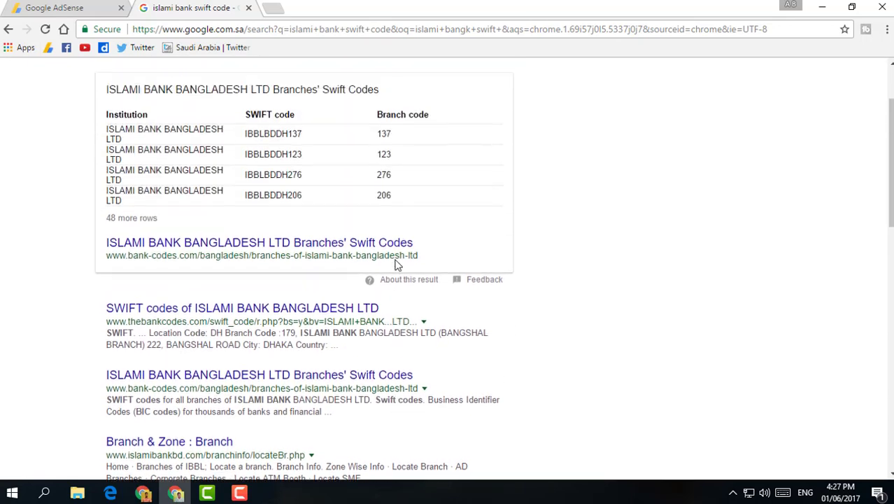
# - Return to the wire transfer form, examine both account number fields, and expand the FFC or FBO section
pyautogui.click(39, 7)
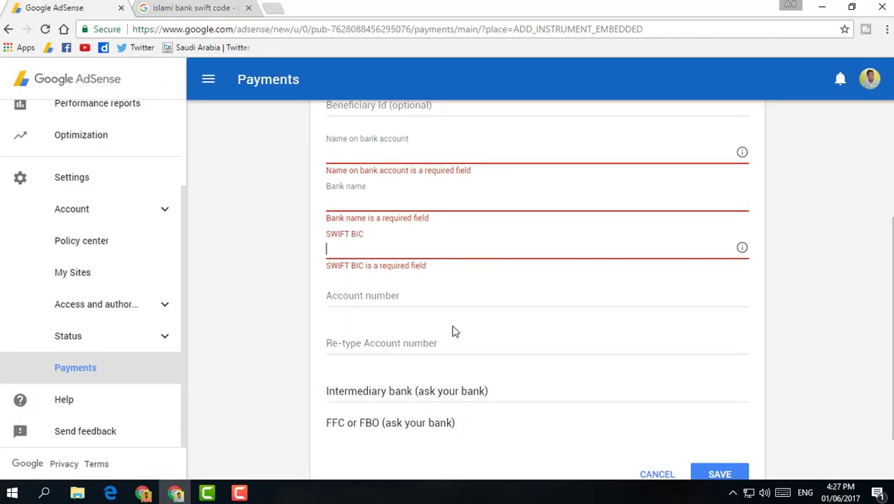
pyautogui.click(392, 297)
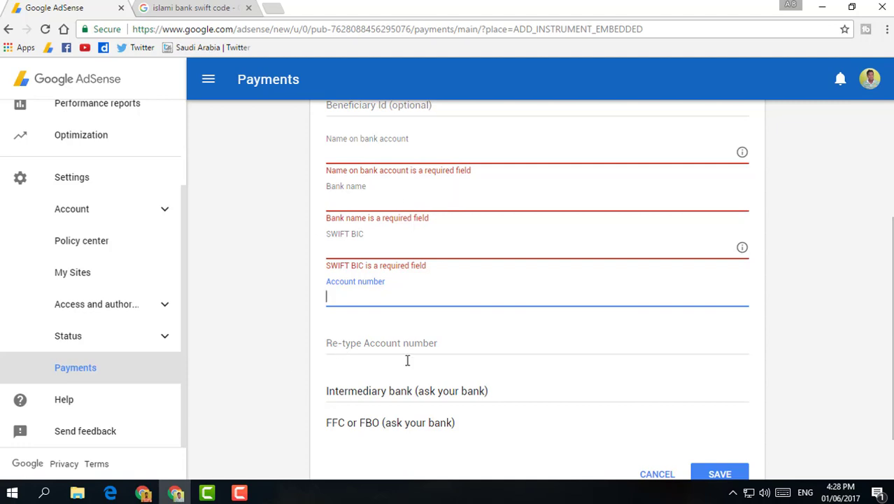
pyautogui.click(358, 343)
pyautogui.scroll(-1, 408, 343)
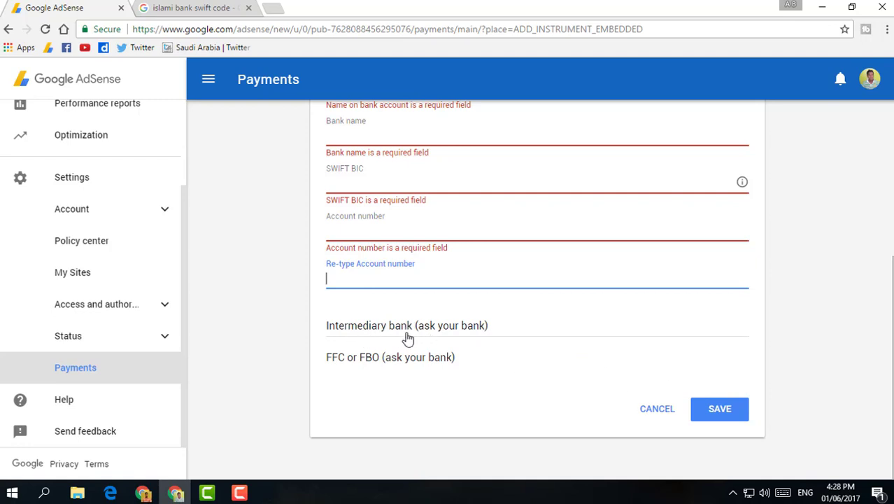
pyautogui.click(368, 364)
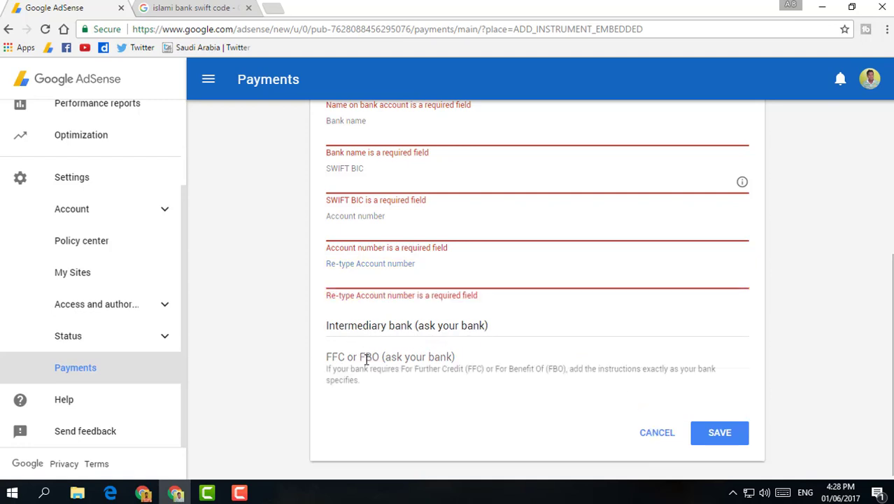
pyautogui.scroll(-2, 395, 343)
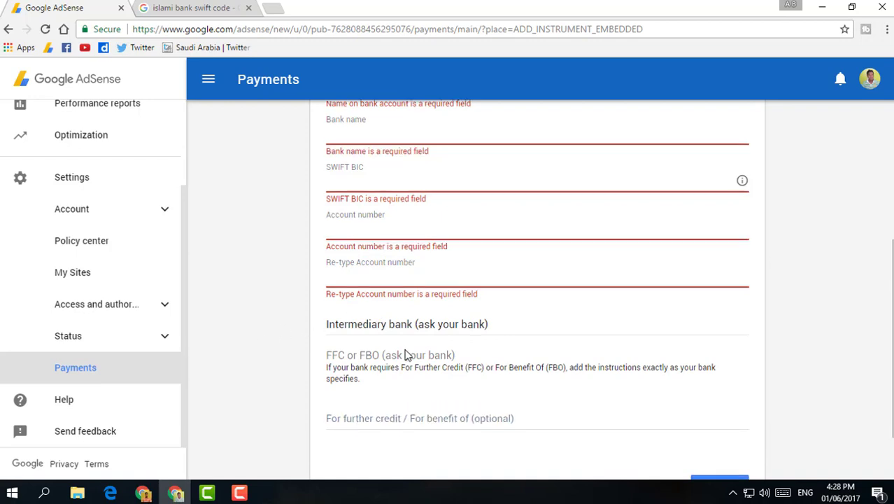
pyautogui.scroll(5, 761, 414)
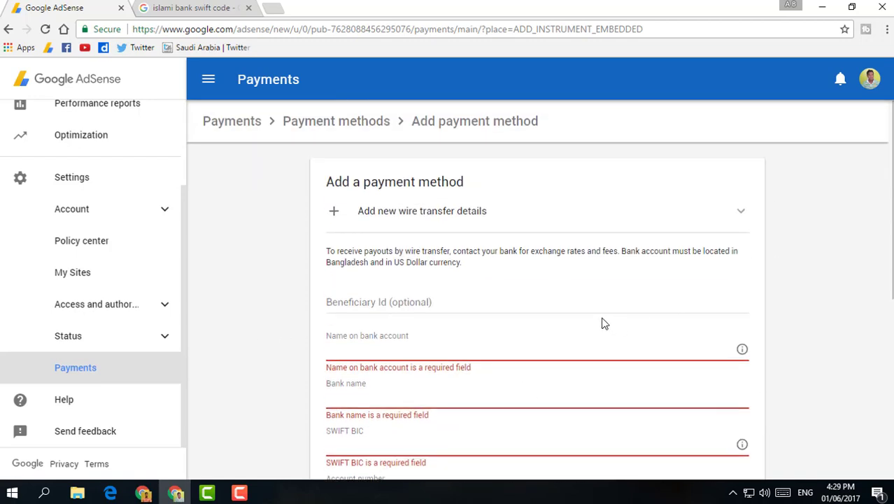
# - Leave the unsaved payment form for the AdSense home page and view the account information in the settings
pyautogui.click(104, 84)
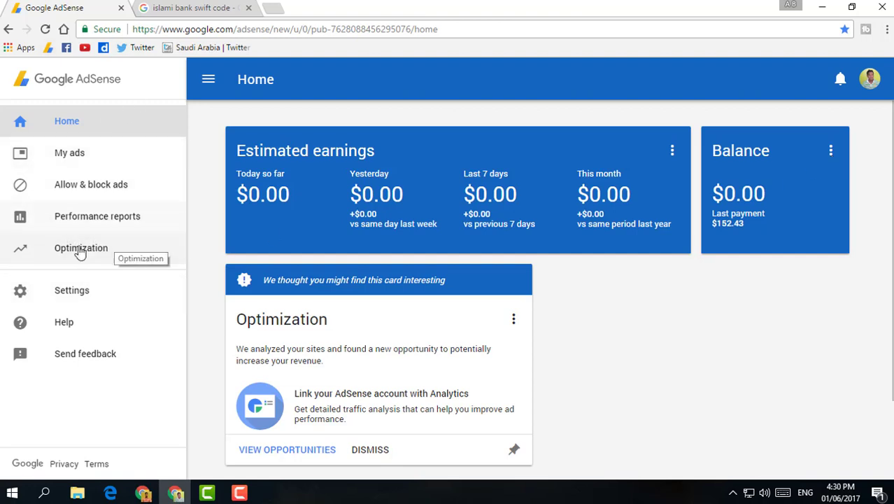
pyautogui.click(83, 295)
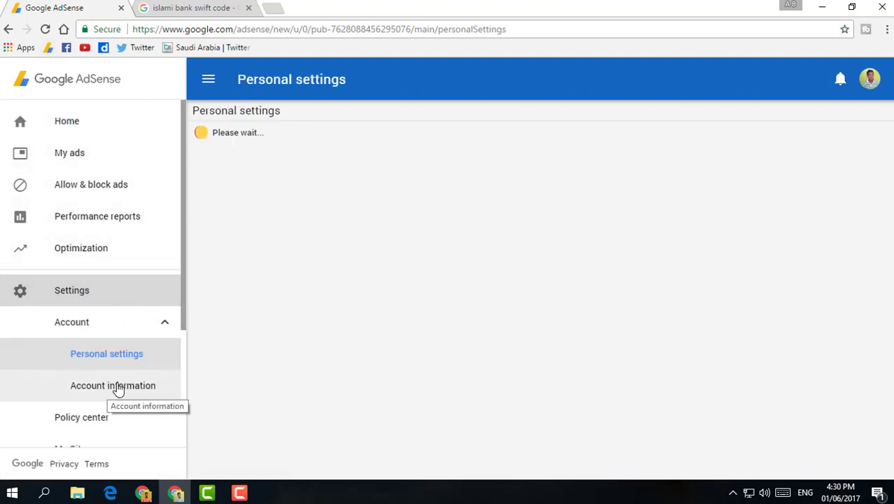
pyautogui.click(136, 395)
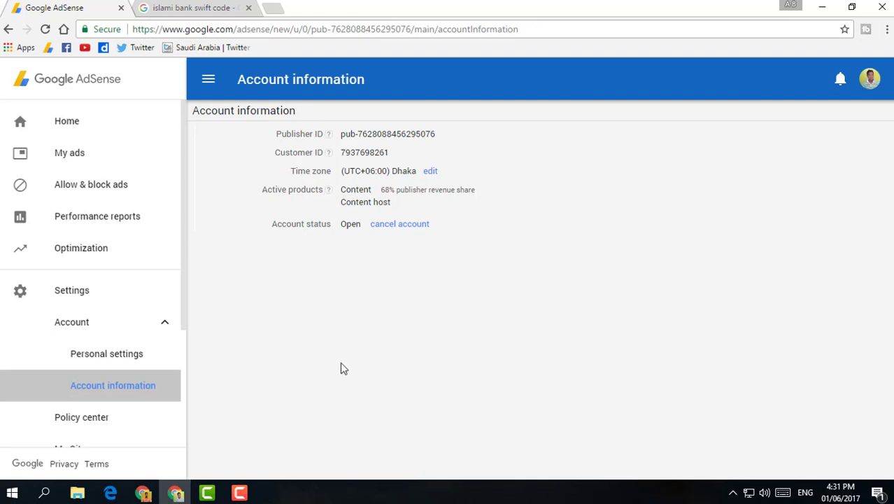
# - Select the digits of the publisher ID, and view the payments overview by way of the home page's Balance card
pyautogui.moveTo(377, 138); pyautogui.dragTo(442, 138)
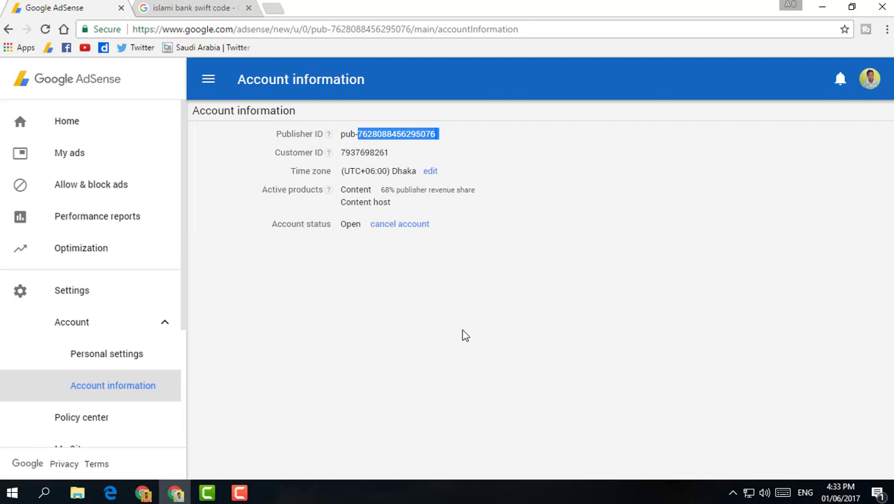
pyautogui.click(77, 85)
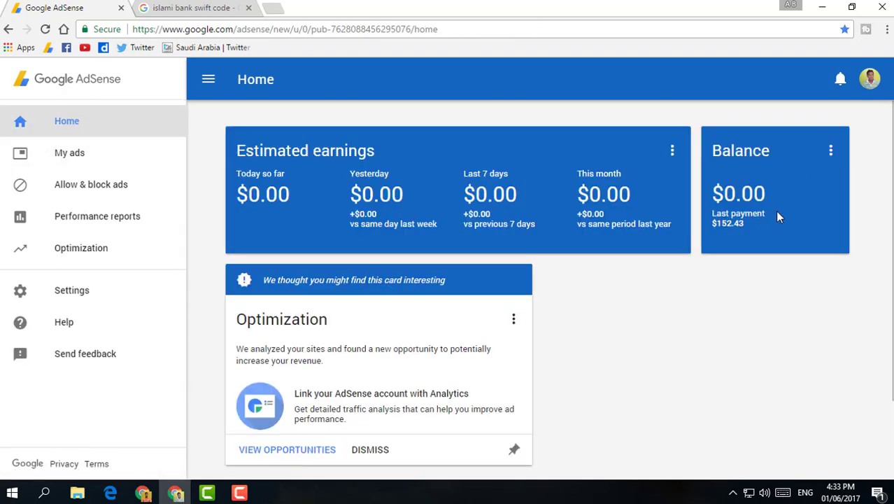
pyautogui.click(830, 150)
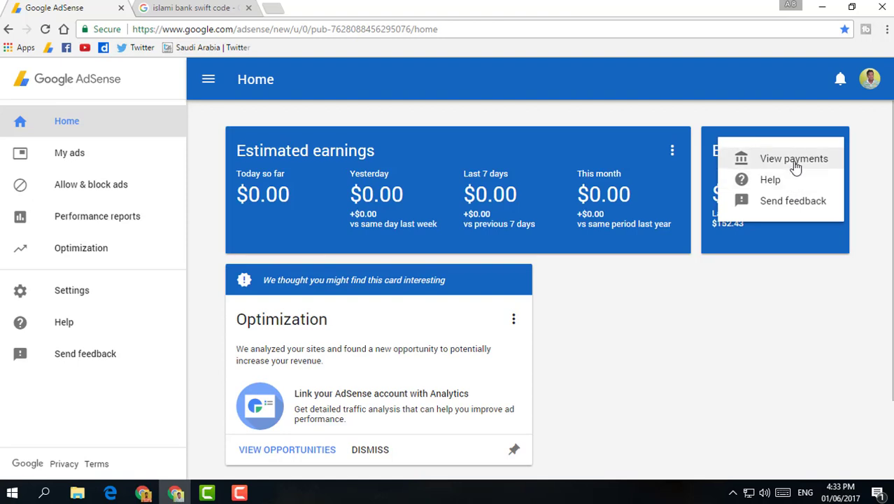
pyautogui.click(793, 160)
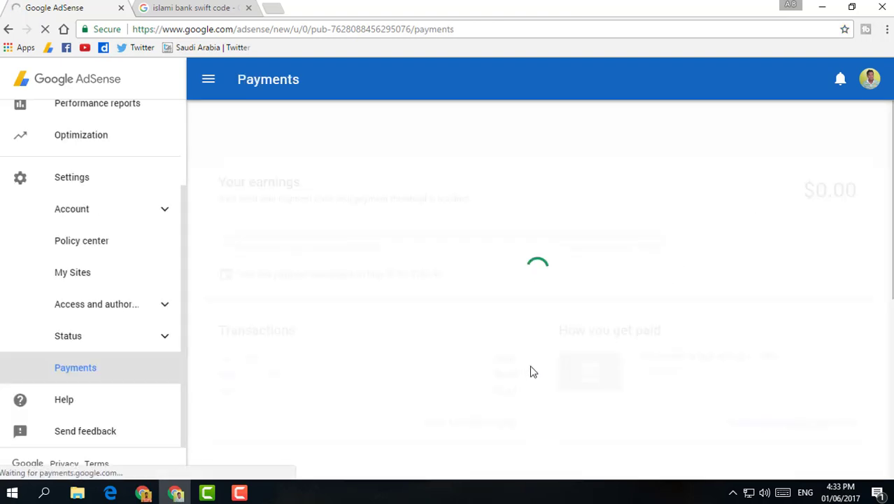
pyautogui.scroll(-3, 657, 379)
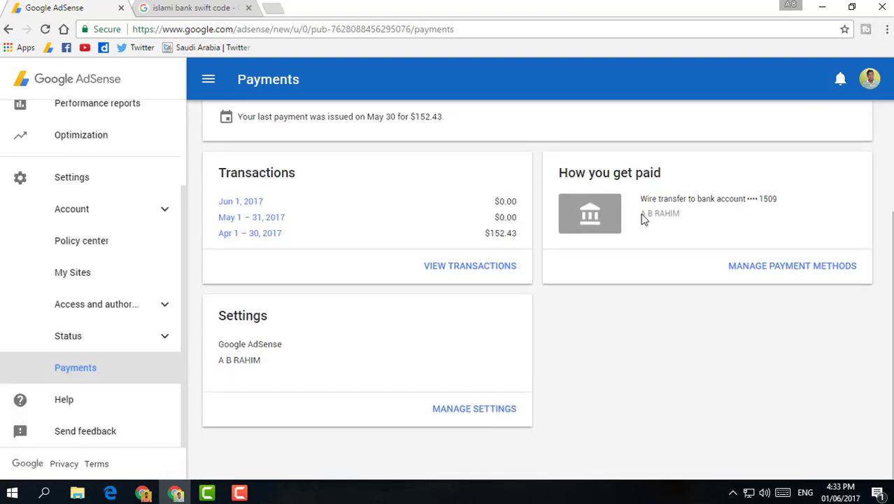
# - Examine the detailed transactions for the last 3 months, including the May 2017 wire transfer payment, and return to the home page
pyautogui.click(469, 268)
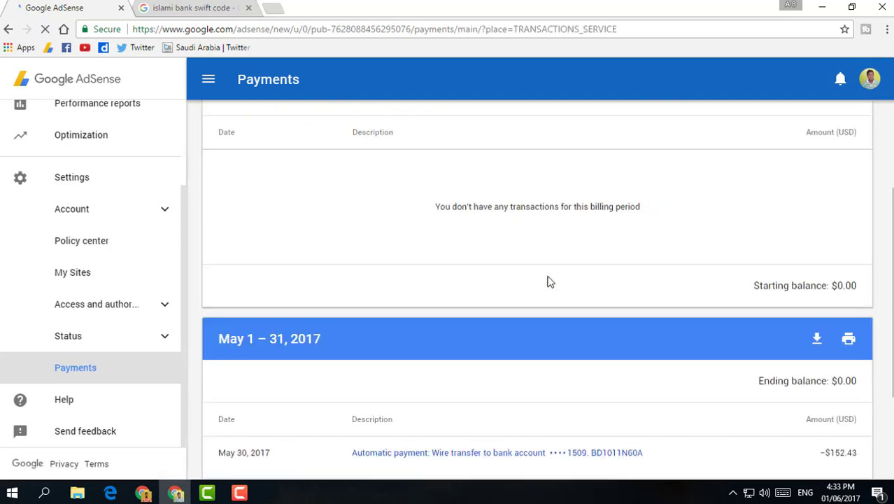
pyautogui.scroll(-2, 826, 396)
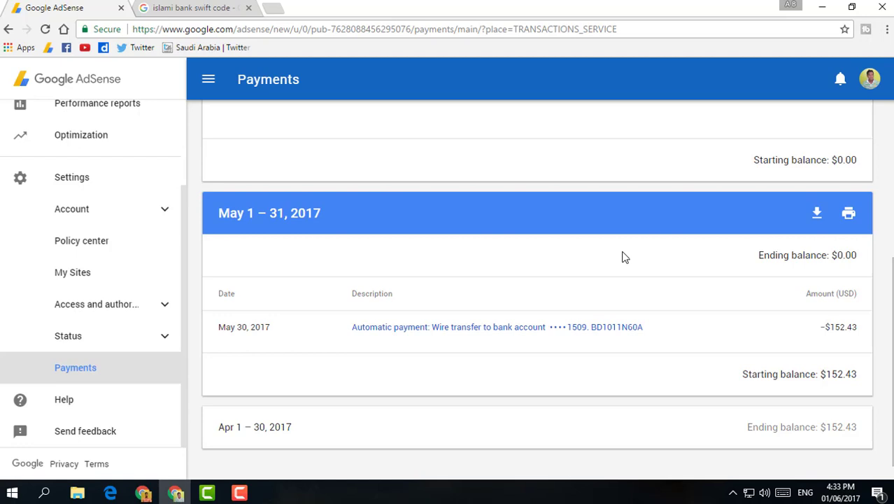
pyautogui.scroll(4, 625, 257)
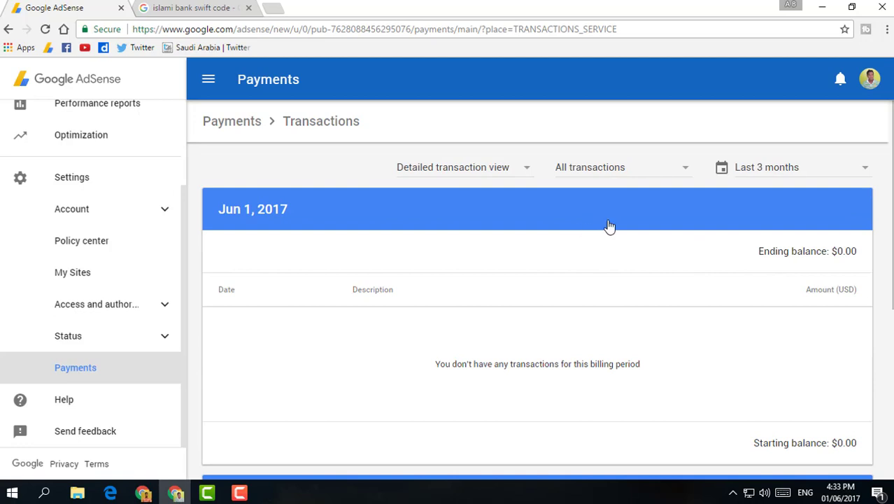
pyautogui.click(50, 80)
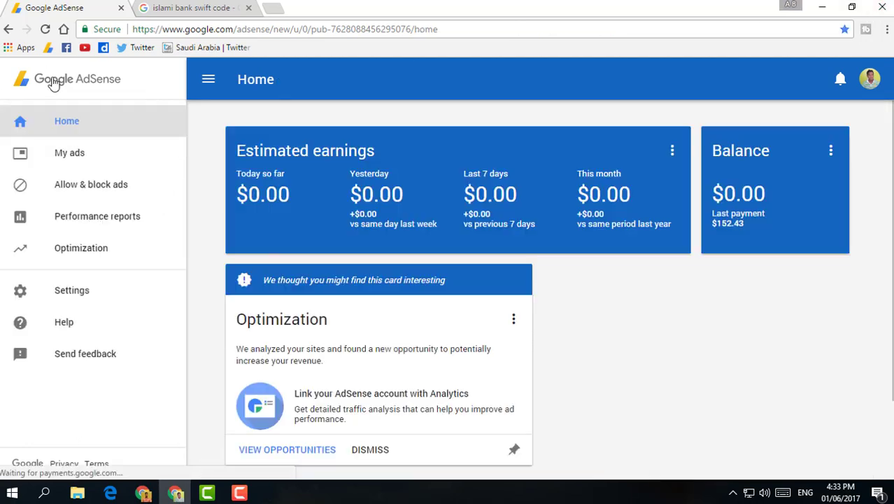